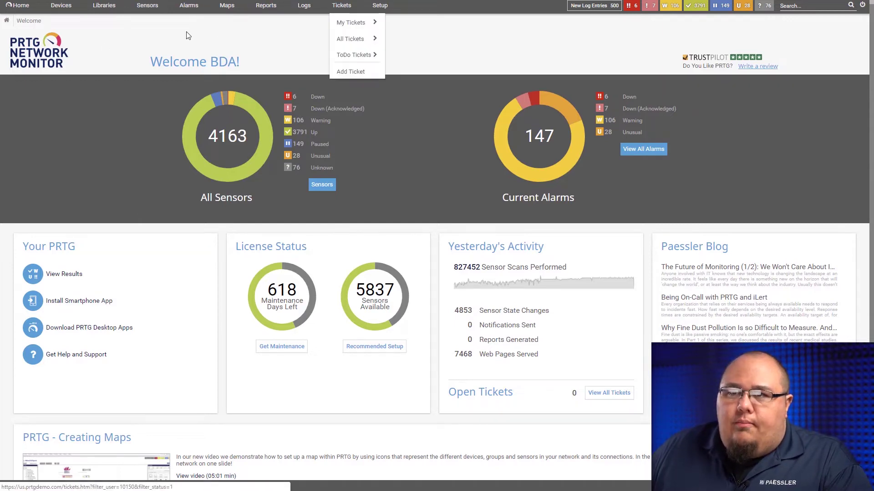
Step: From Devices, open the Root group's Settings tab and scroll to its inherited SNMP v2c credentials
{"action": "left_click", "coordinate": [79, 21]}
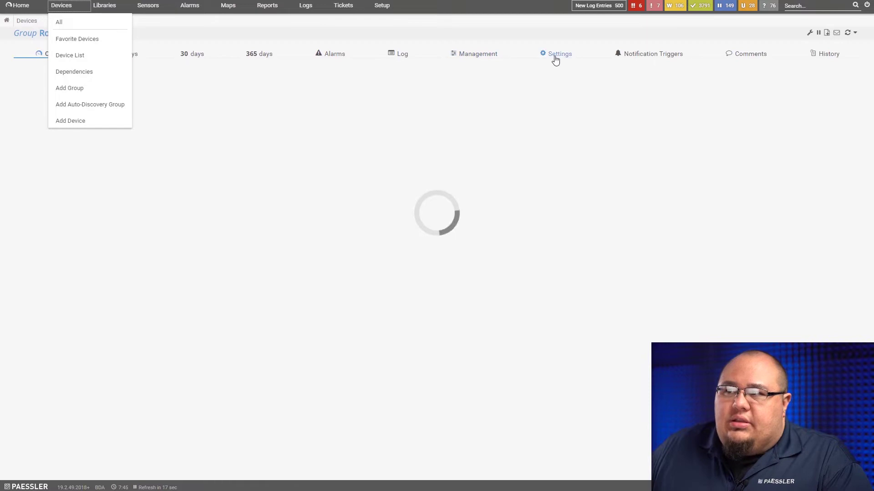
{"action": "left_click", "coordinate": [559, 55]}
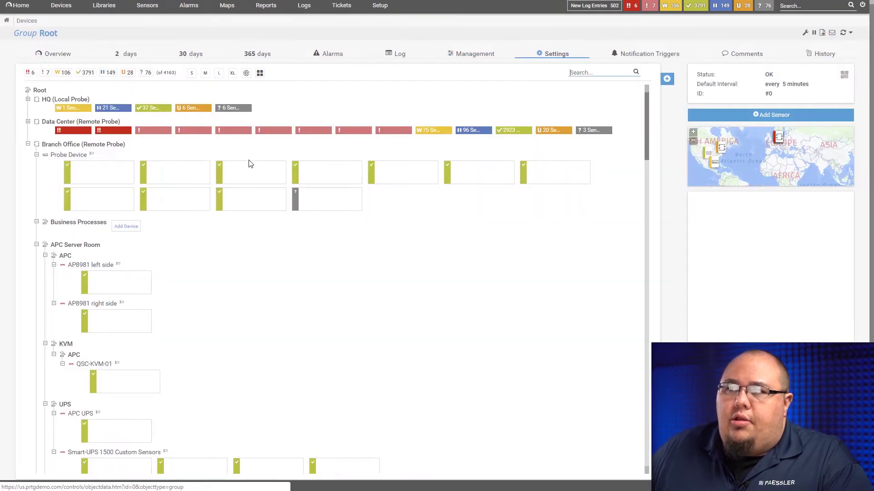
{"action": "left_click", "coordinate": [553, 54]}
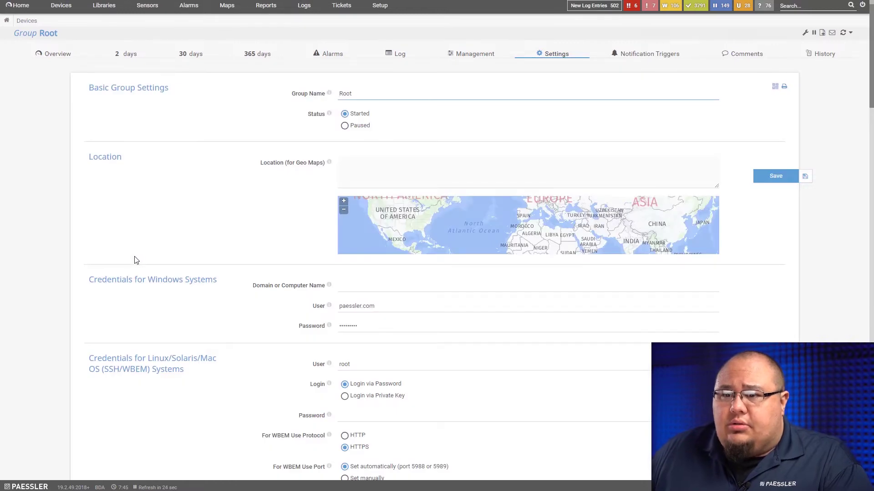
{"action": "scroll", "coordinate": [160, 321], "scroll_direction": "down", "scroll_amount": 9}
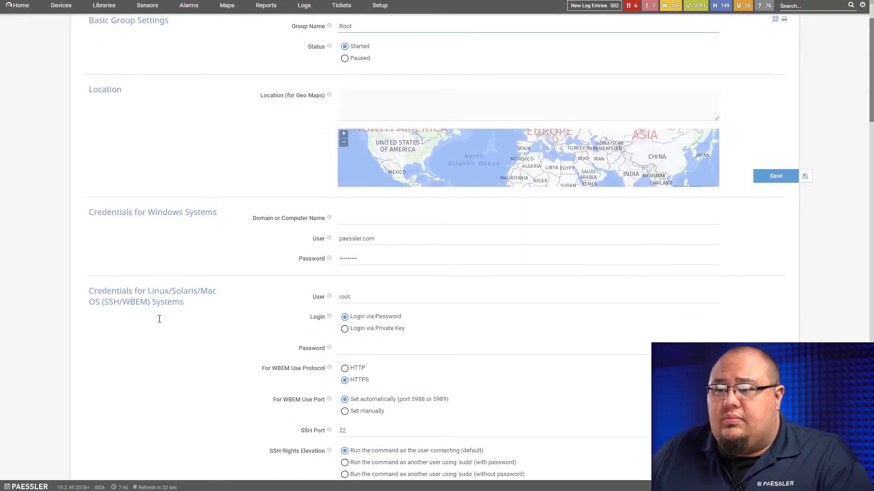
{"action": "scroll", "coordinate": [159, 321], "scroll_direction": "down", "scroll_amount": 2}
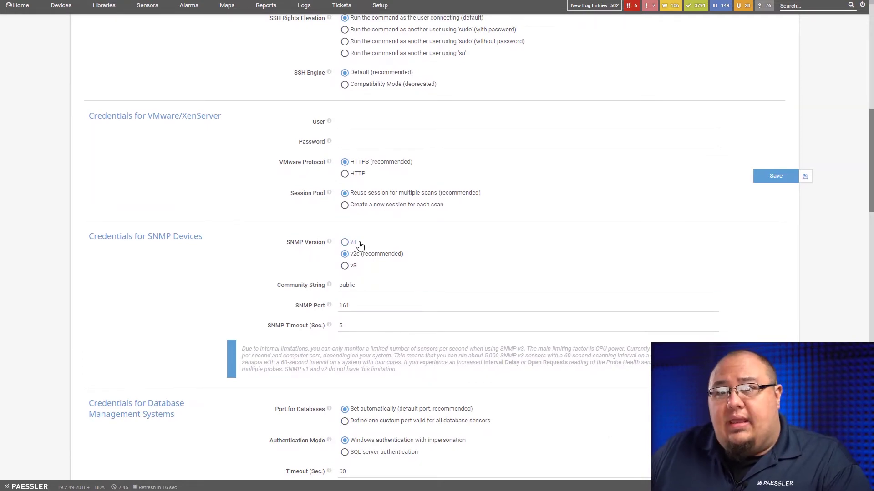
{"action": "left_click", "coordinate": [354, 286]}
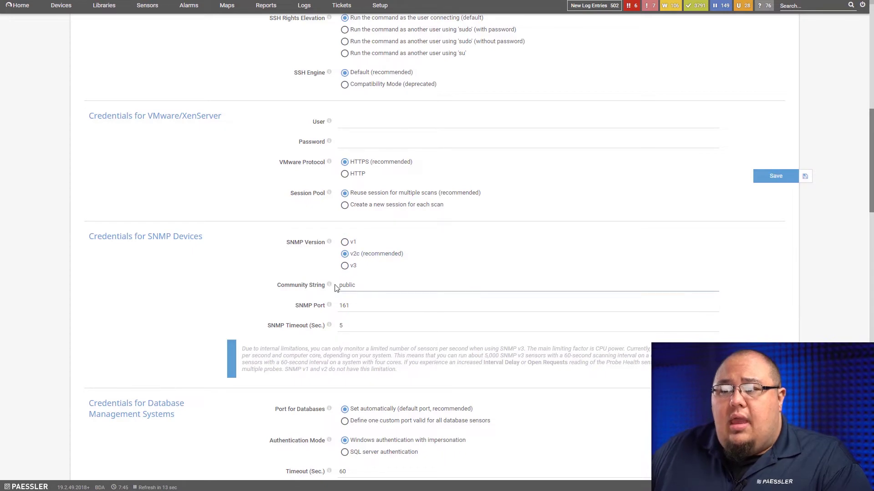
{"action": "left_click", "coordinate": [353, 326]}
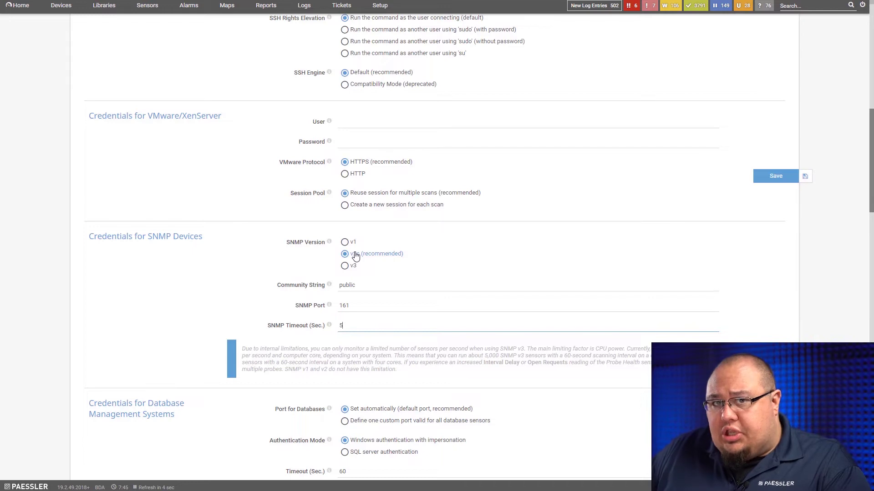
{"action": "left_click", "coordinate": [365, 284]}
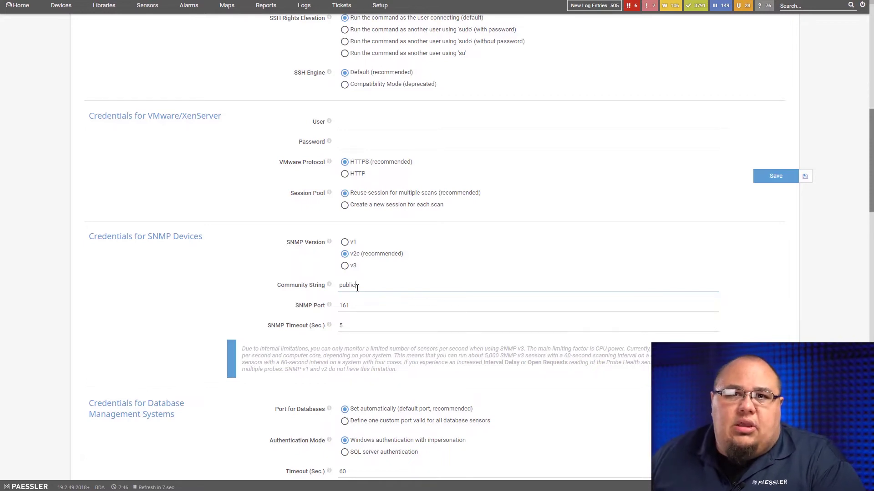
Step: Switch the Root group's SNMP version to v3 and review its empty user, password, encryption and key fields
{"action": "left_click", "coordinate": [345, 268]}
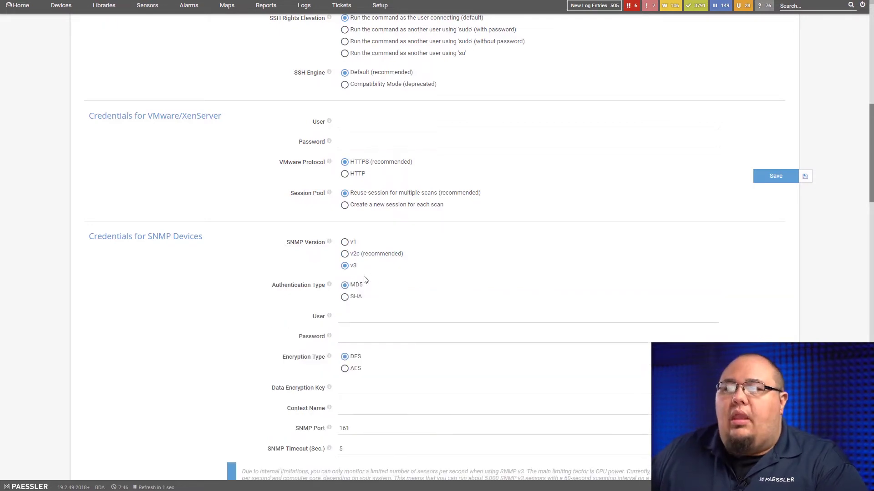
{"action": "scroll", "coordinate": [366, 279], "scroll_direction": "down", "scroll_amount": 2}
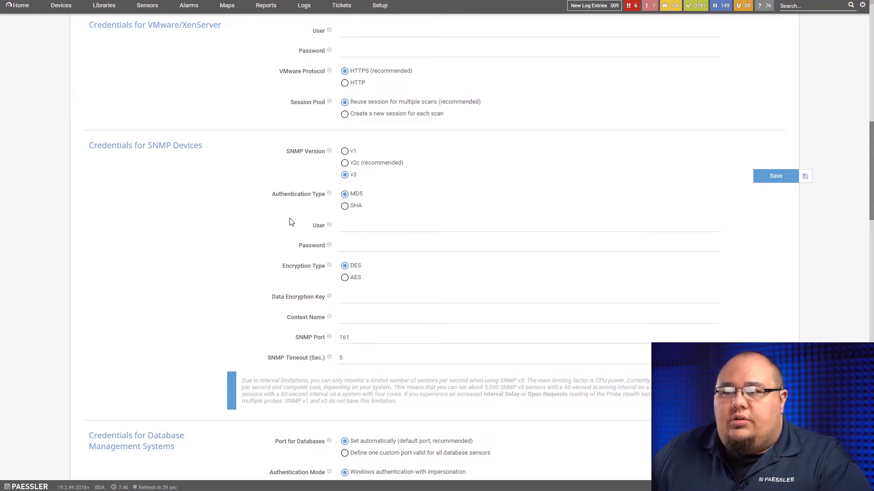
{"action": "left_click", "coordinate": [320, 236]}
{"action": "left_click", "coordinate": [317, 249]}
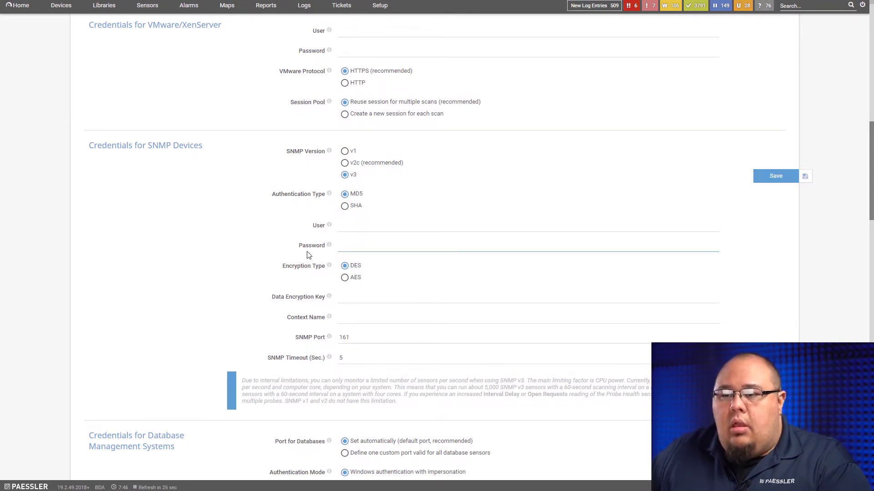
{"action": "left_click", "coordinate": [302, 265]}
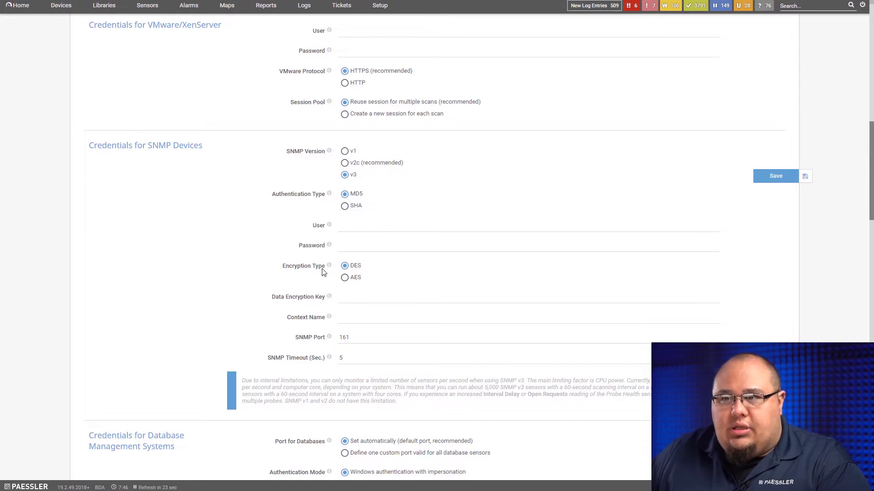
{"action": "left_click", "coordinate": [316, 301]}
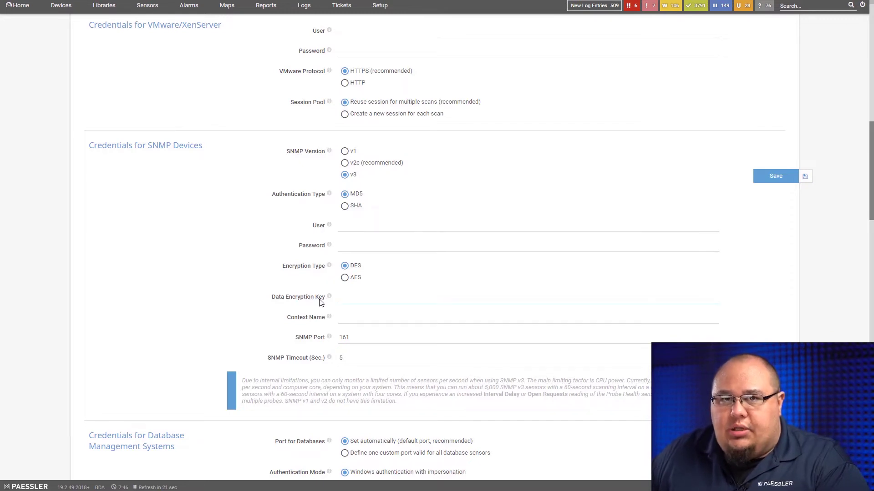
{"action": "left_click", "coordinate": [286, 272]}
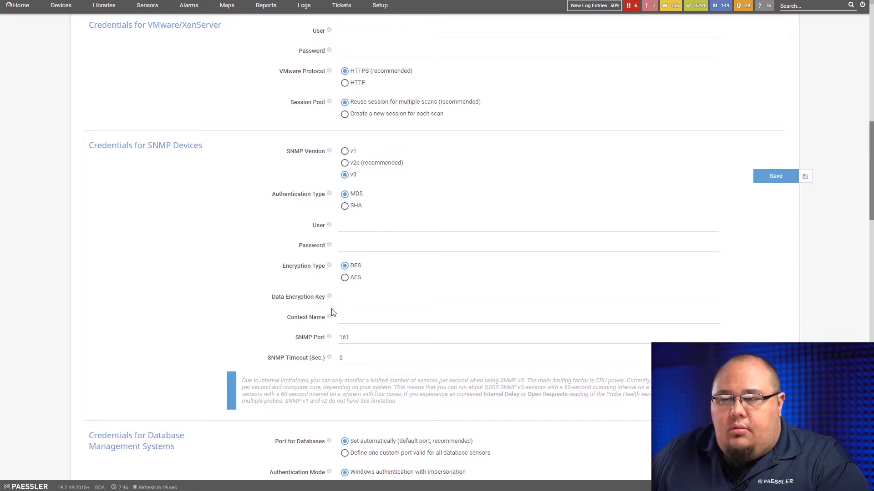
{"action": "left_click", "coordinate": [322, 290]}
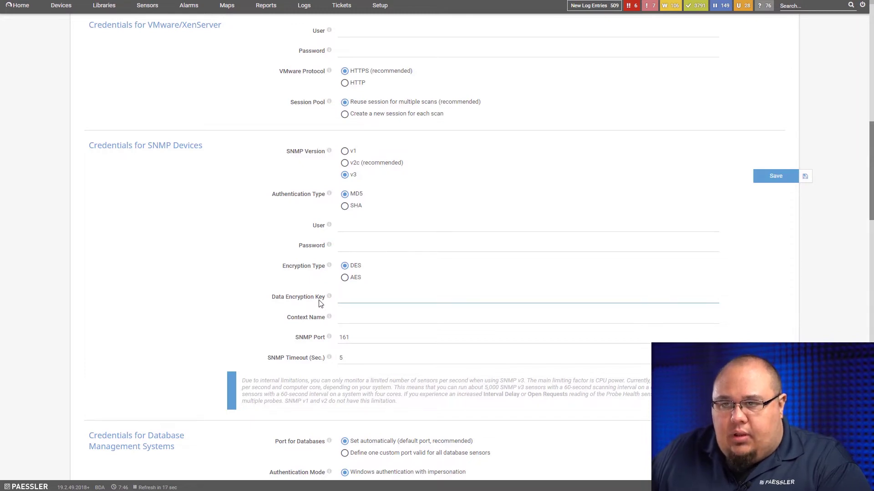
{"action": "left_click", "coordinate": [298, 268]}
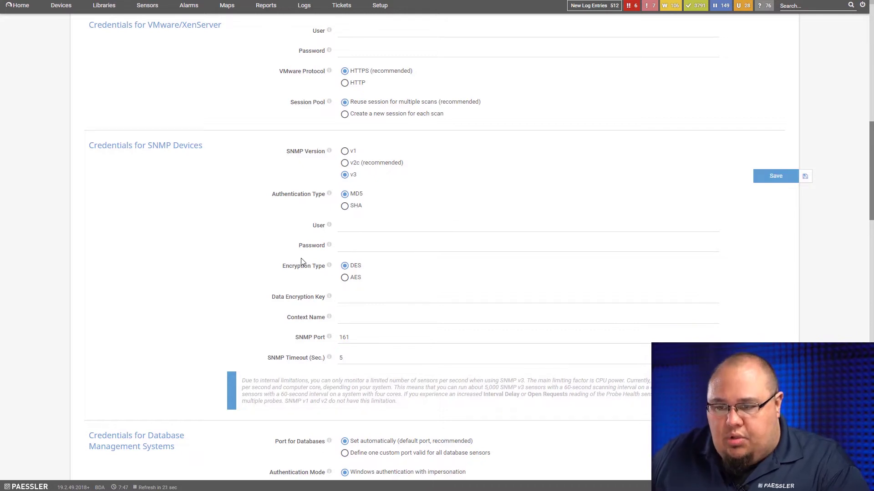
Step: Check the v3 credentials' SNMP port of 161 and 5-second timeout
{"action": "left_click", "coordinate": [358, 334]}
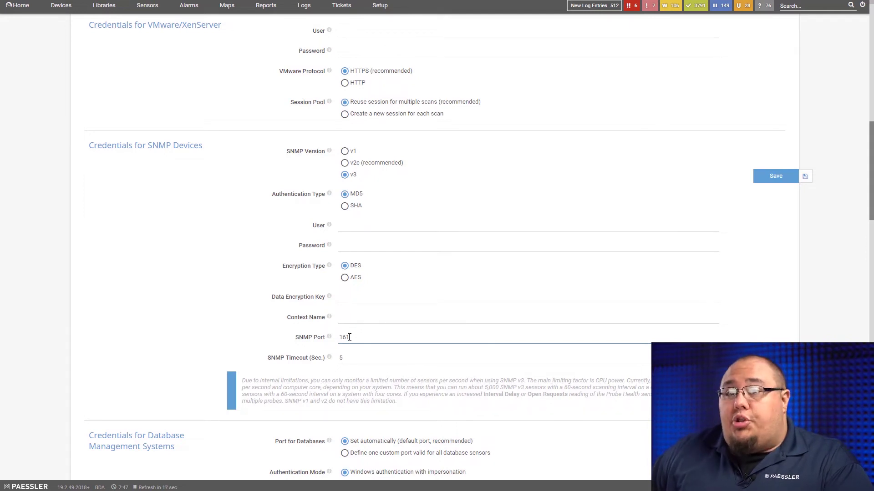
{"action": "left_click", "coordinate": [358, 359]}
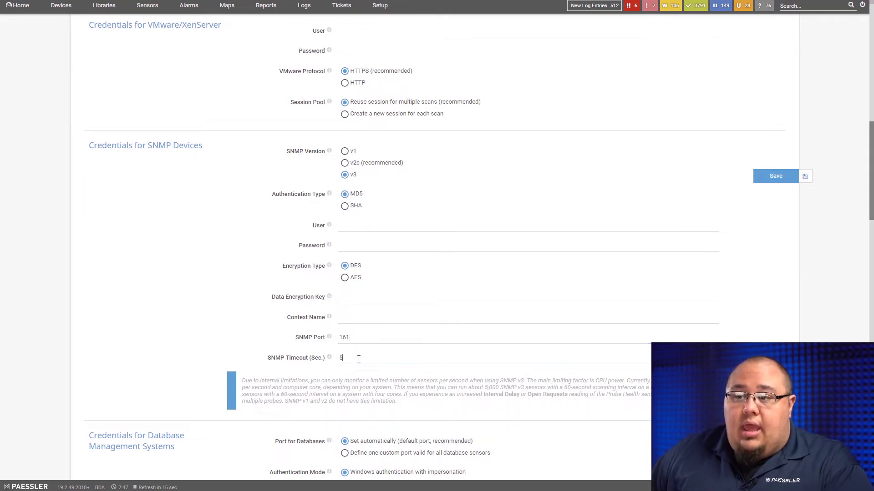
{"action": "left_click", "coordinate": [355, 337]}
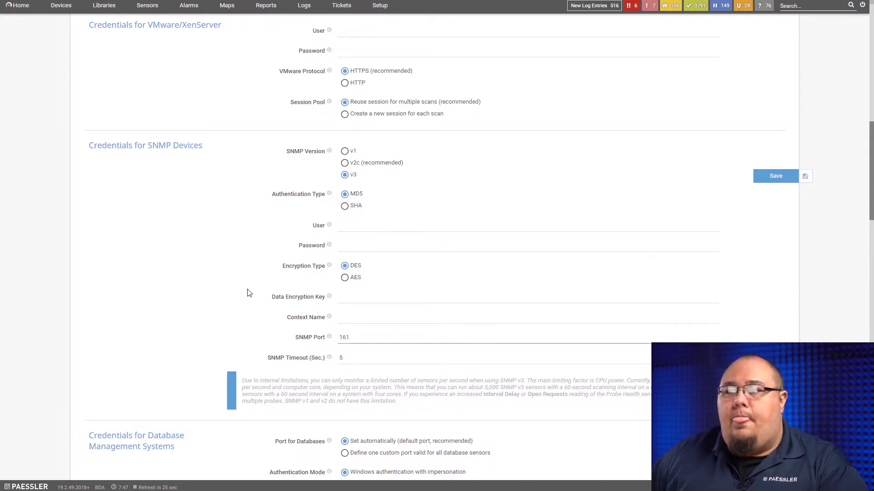
{"action": "scroll", "coordinate": [182, 296], "scroll_direction": "down", "scroll_amount": 13}
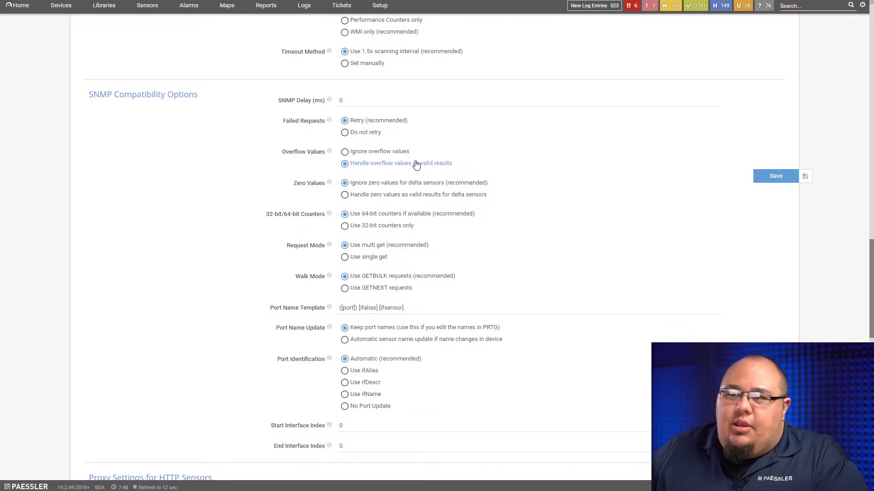
{"action": "left_click", "coordinate": [389, 153]}
{"action": "left_click", "coordinate": [393, 168]}
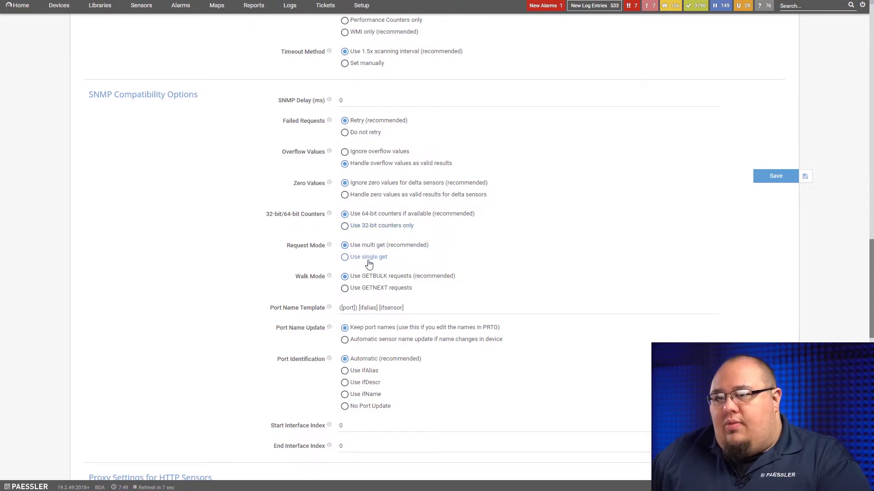
{"action": "left_click", "coordinate": [286, 104]}
{"action": "left_click", "coordinate": [282, 155]}
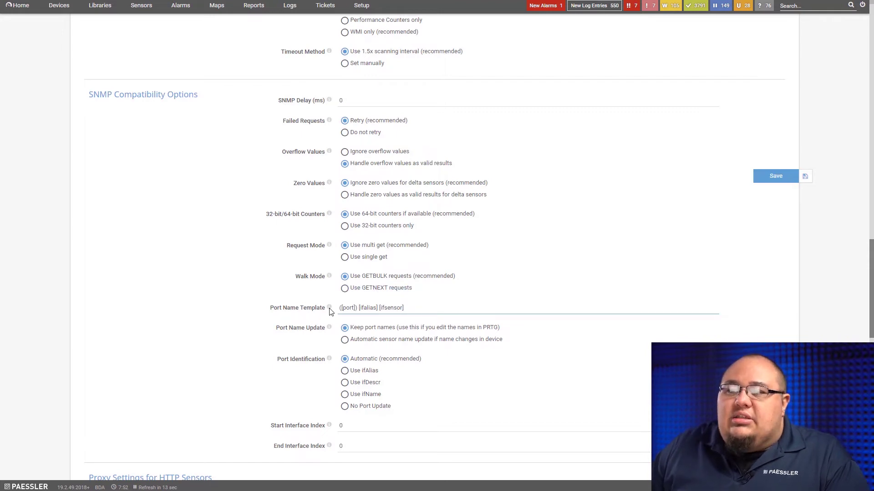
{"action": "mouse_move", "coordinate": [331, 310]}
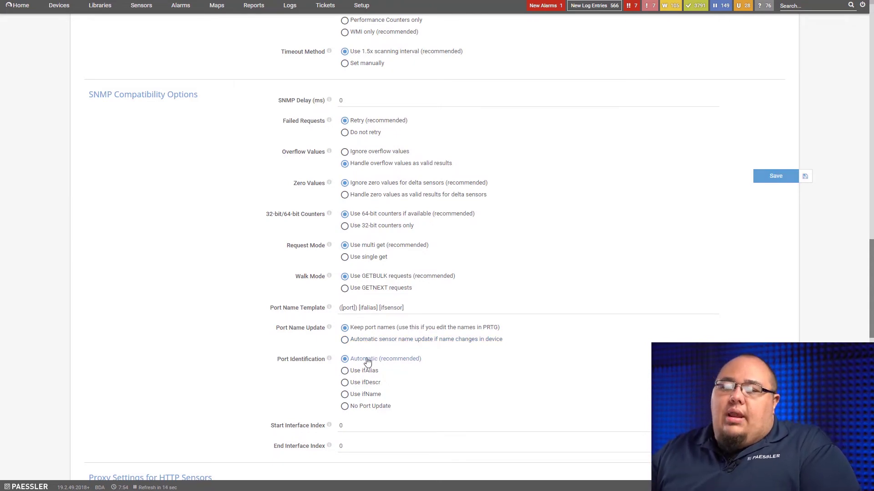
{"action": "mouse_move", "coordinate": [330, 360]}
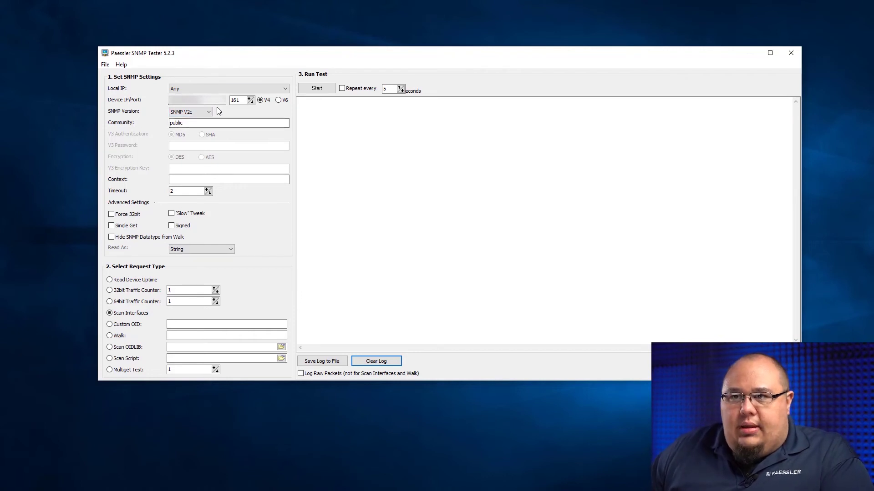
{"action": "left_click", "coordinate": [195, 124]}
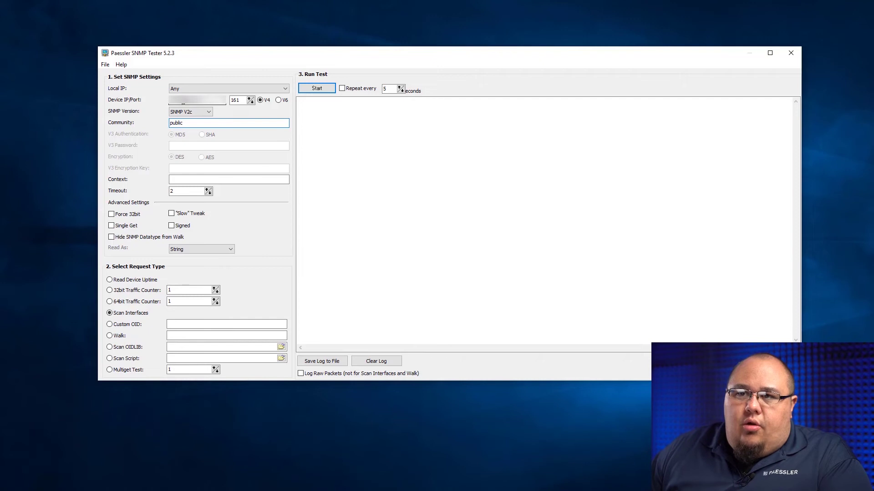
{"action": "left_click", "coordinate": [193, 114]}
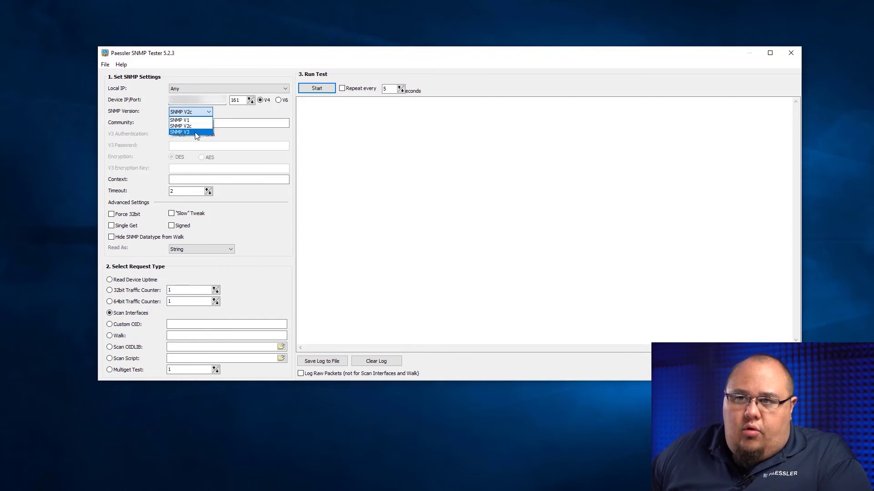
{"action": "left_click", "coordinate": [148, 121]}
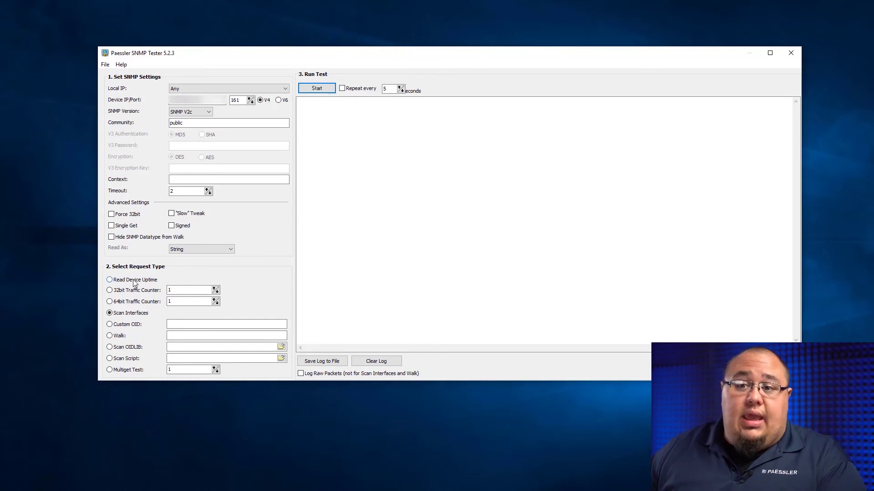
Step: Run Read Device Uptime and highlight the ASN_TIMETICKS type, raw value 433757367 and 50-day uptime
{"action": "left_click", "coordinate": [135, 280]}
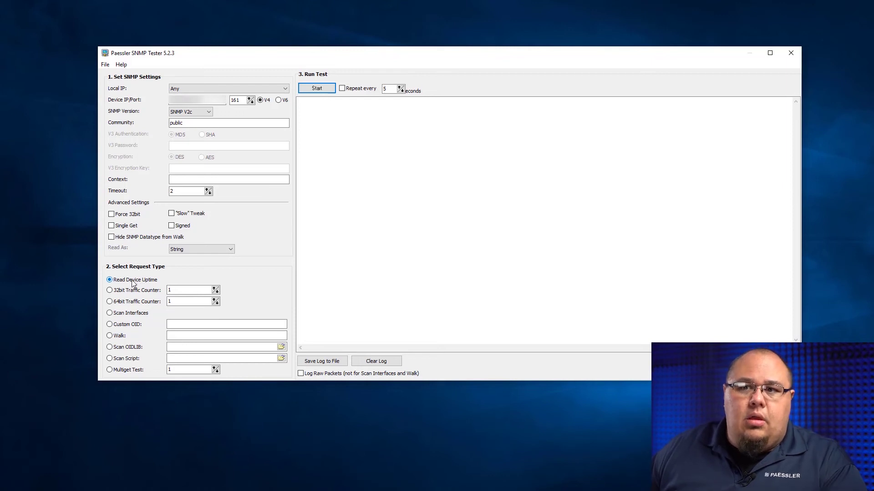
{"action": "left_click", "coordinate": [320, 89]}
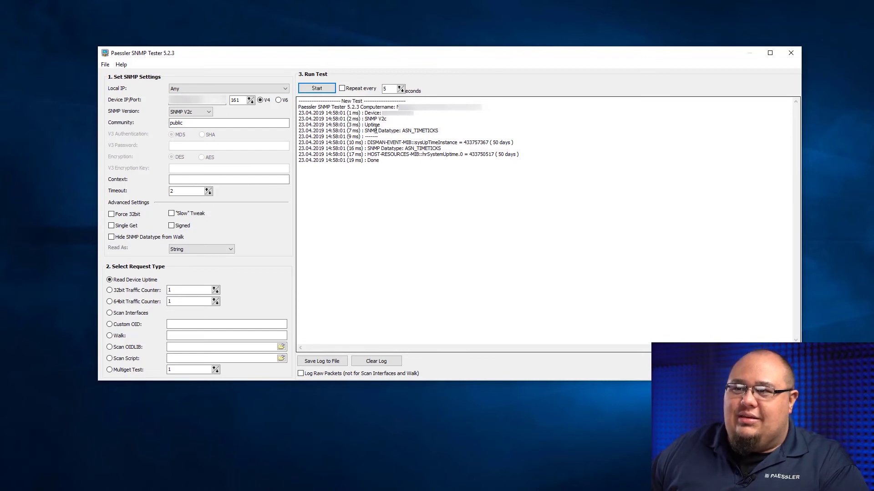
{"action": "left_click_drag", "start_coordinate": [366, 131], "coordinate": [441, 131]}
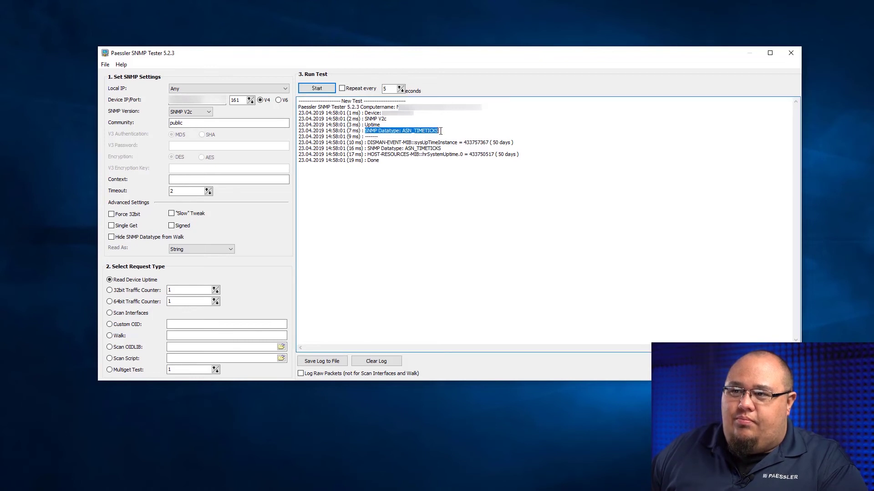
{"action": "left_click", "coordinate": [410, 131]}
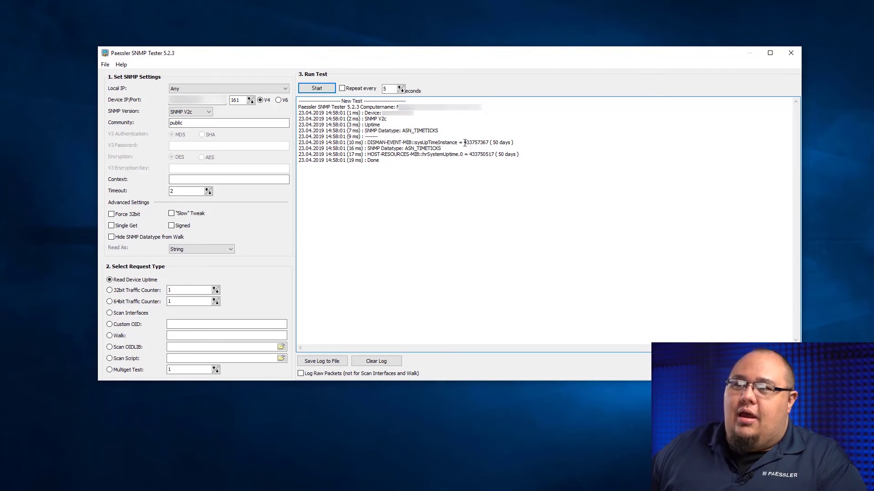
{"action": "left_click_drag", "start_coordinate": [464, 143], "coordinate": [489, 142]}
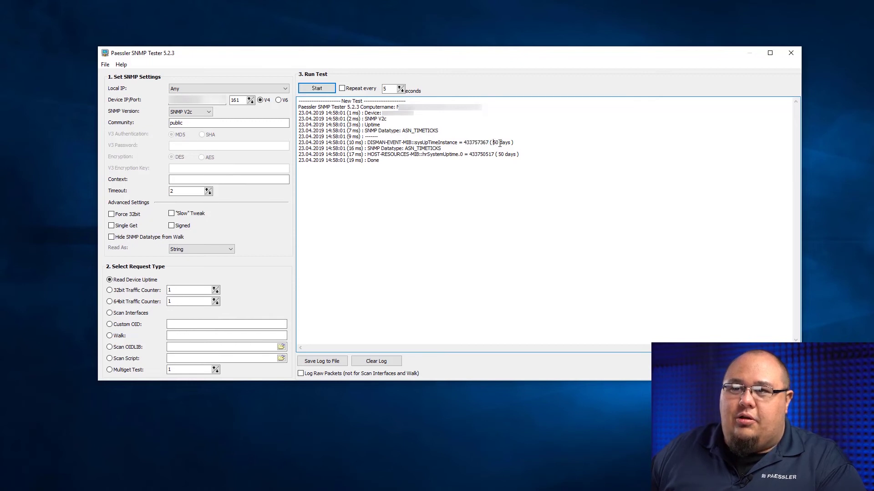
{"action": "left_click_drag", "start_coordinate": [496, 143], "coordinate": [506, 143]}
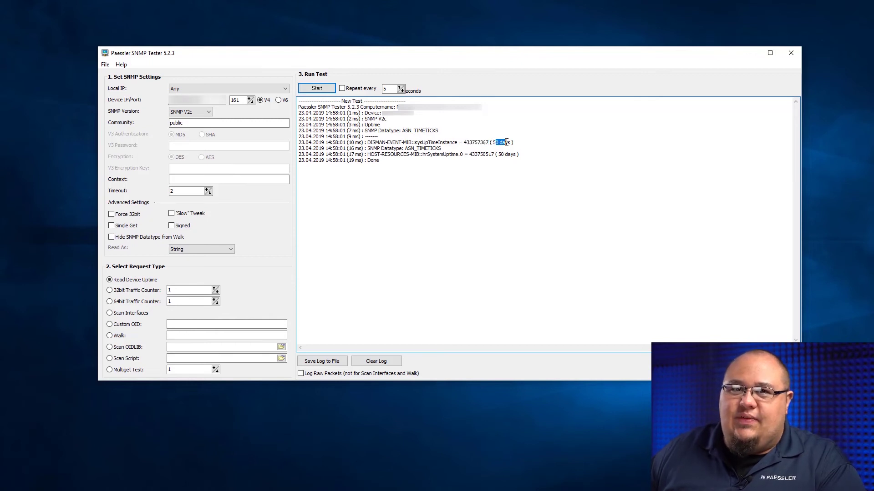
{"action": "left_click", "coordinate": [506, 142]}
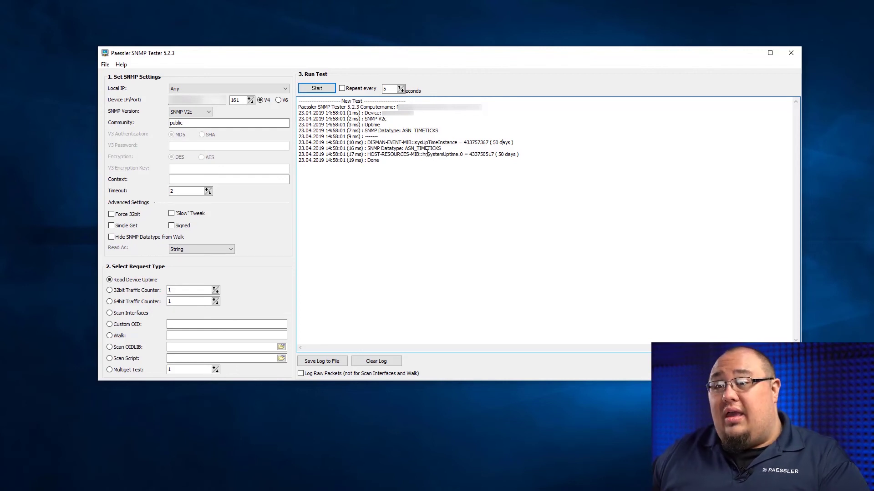
Step: Run a 32bit Traffic Counter test on interface 1
{"action": "left_click", "coordinate": [146, 292]}
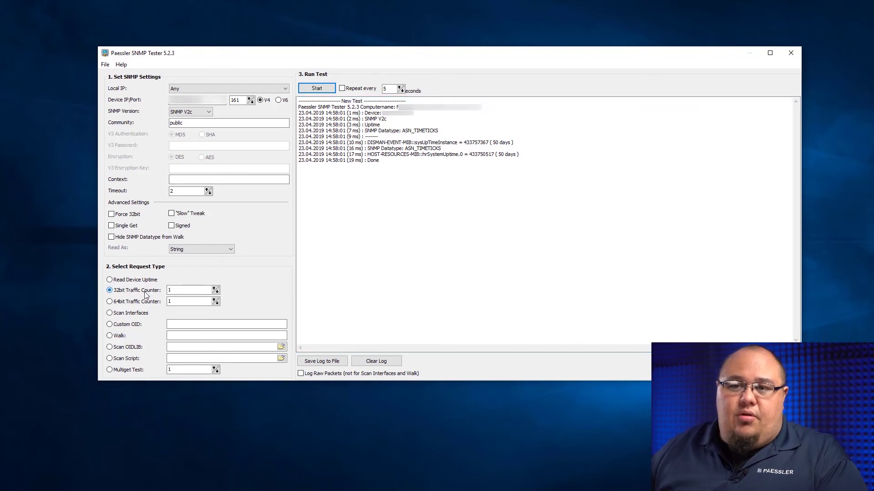
{"action": "left_click", "coordinate": [172, 291]}
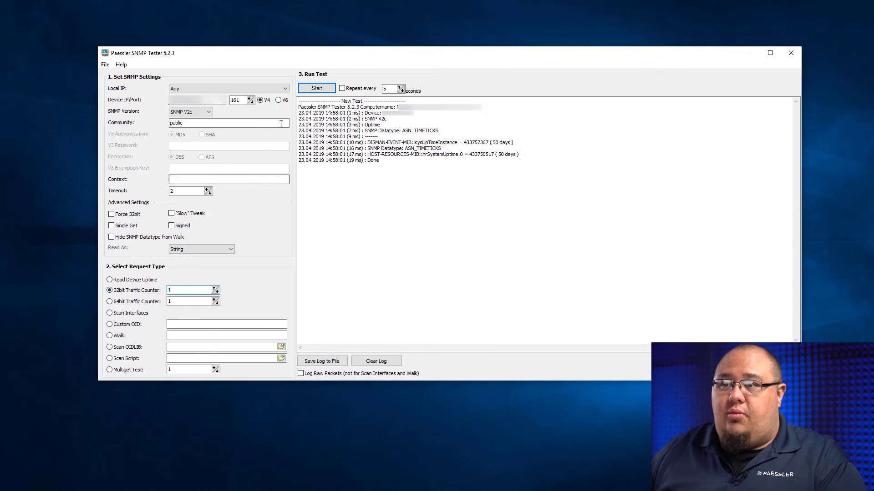
{"action": "left_click", "coordinate": [313, 90]}
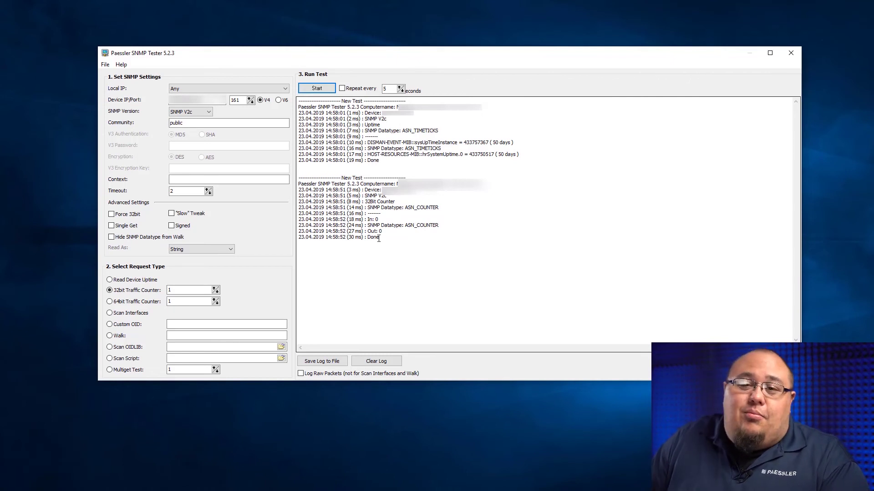
Step: Rerun the 32bit Traffic Counter test with the interface number raised to 5
{"action": "left_click", "coordinate": [214, 289]}
{"action": "left_click", "coordinate": [215, 288]}
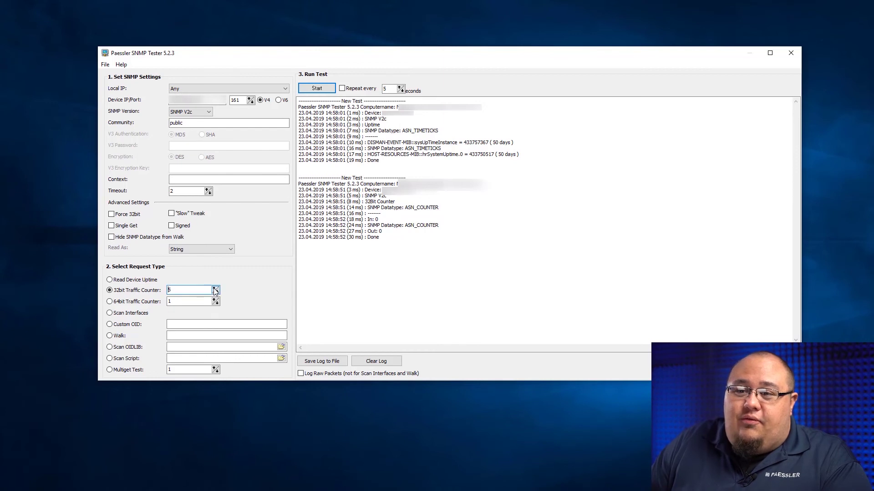
{"action": "left_click", "coordinate": [318, 89]}
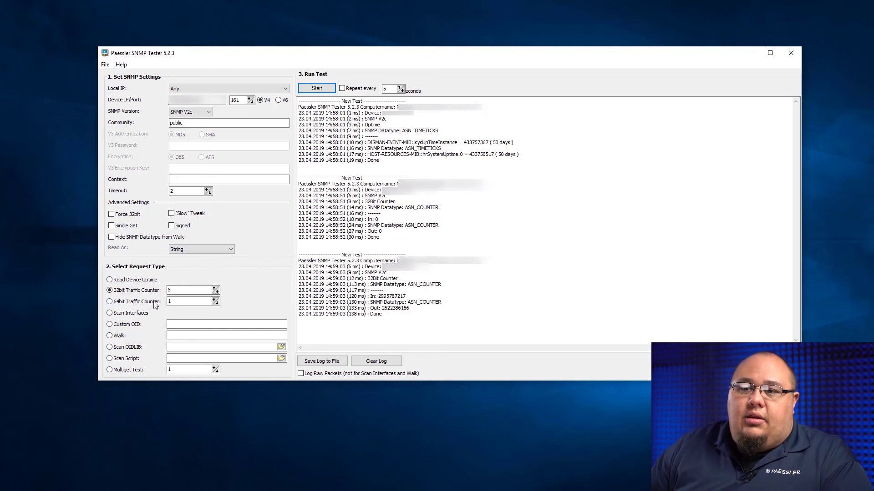
Step: Run Scan Interfaces and scroll through the log listing the seven found interfaces
{"action": "left_click", "coordinate": [133, 314]}
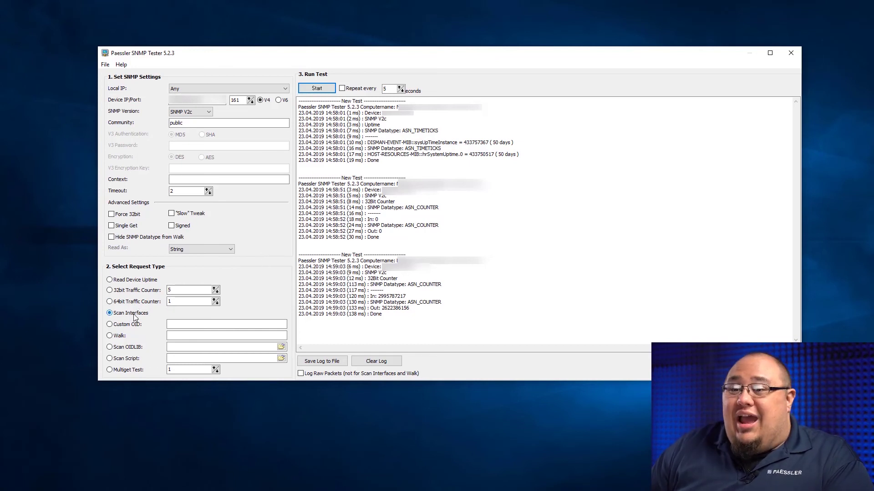
{"action": "left_click", "coordinate": [317, 88]}
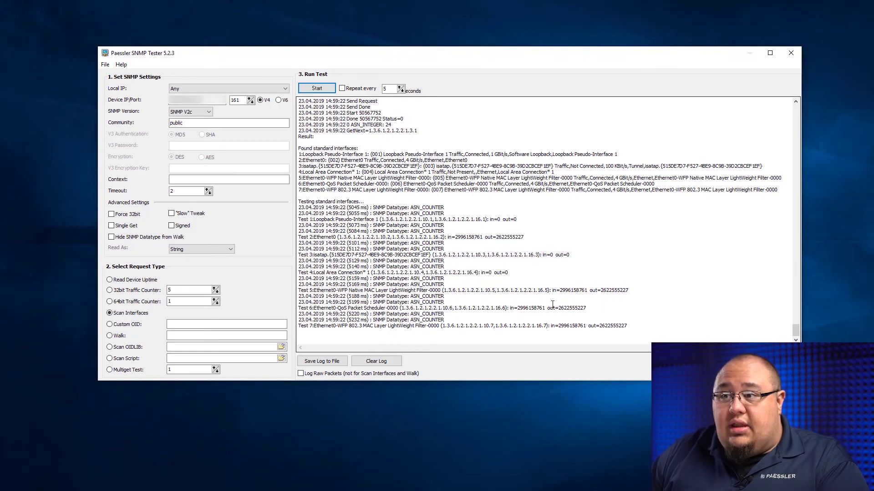
{"action": "scroll", "coordinate": [524, 299], "scroll_direction": "up", "scroll_amount": 10}
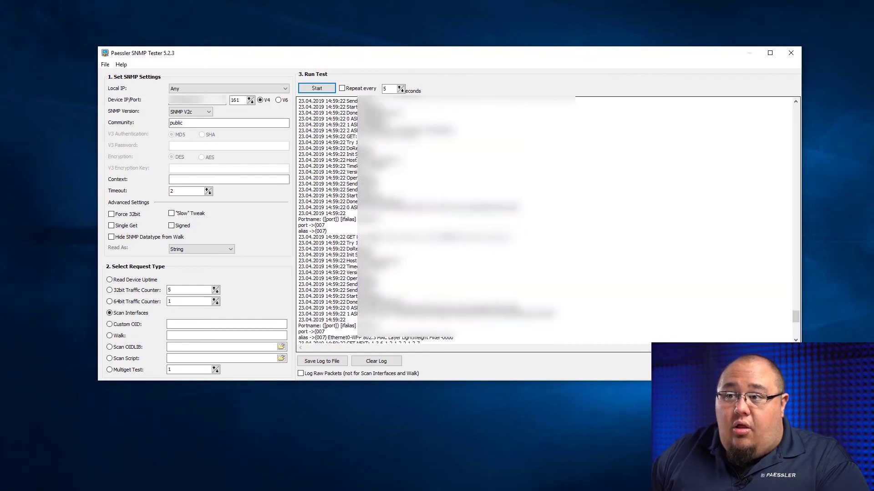
{"action": "scroll", "coordinate": [524, 219], "scroll_direction": "up", "scroll_amount": 3}
{"action": "scroll", "coordinate": [433, 218], "scroll_direction": "up", "scroll_amount": 3}
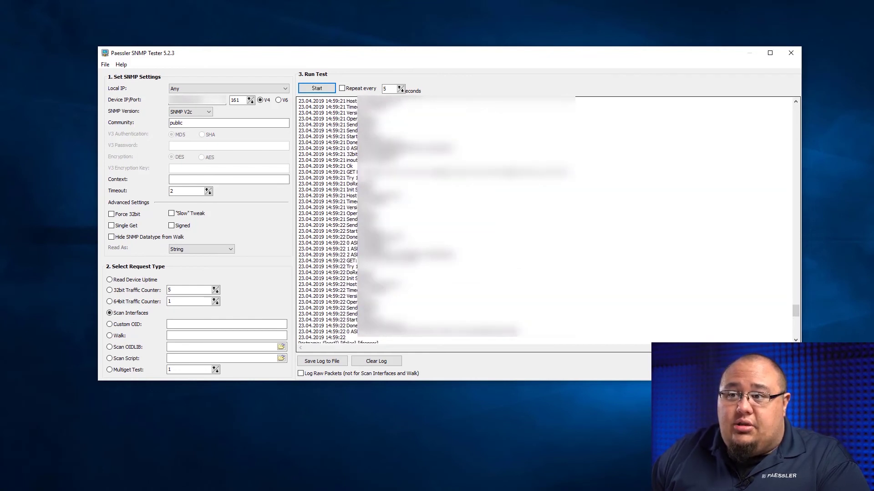
{"action": "scroll", "coordinate": [387, 275], "scroll_direction": "down", "scroll_amount": 15}
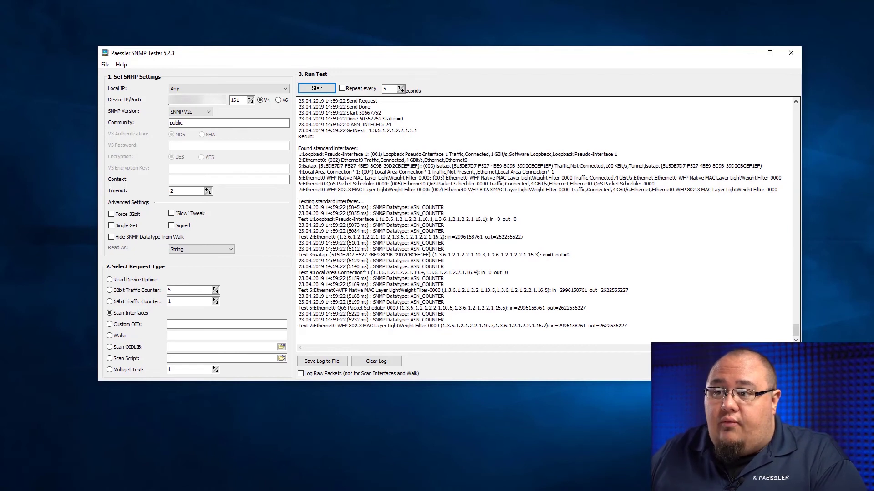
Step: Copy the Test 1 OID 1.3.6.1.2.1.2.2.1.10.1 into Custom OID and query it
{"action": "left_click_drag", "start_coordinate": [381, 219], "coordinate": [432, 219]}
{"action": "right_click", "coordinate": [431, 219]}
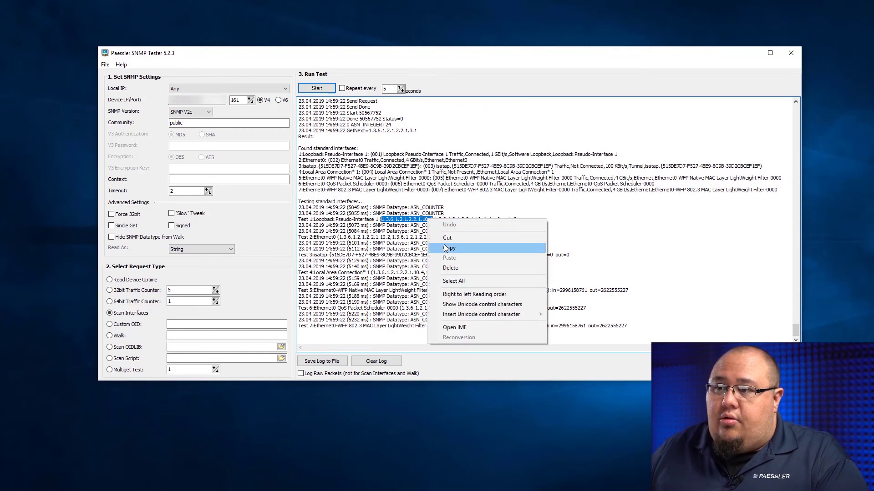
{"action": "left_click", "coordinate": [448, 248]}
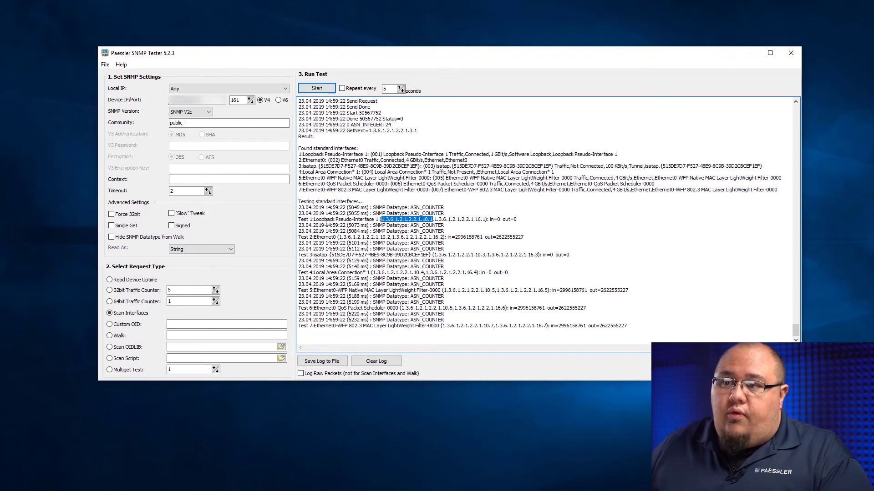
{"action": "left_click", "coordinate": [137, 325]}
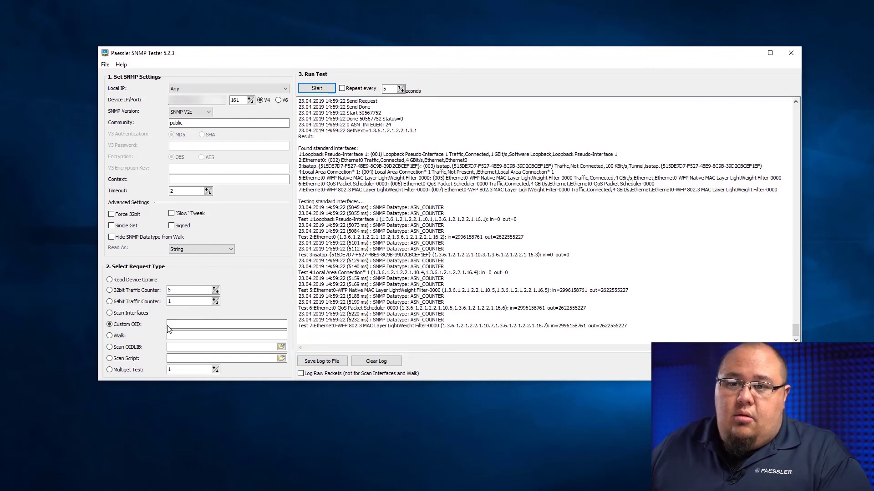
{"action": "left_click", "coordinate": [172, 324]}
{"action": "right_click", "coordinate": [174, 324]}
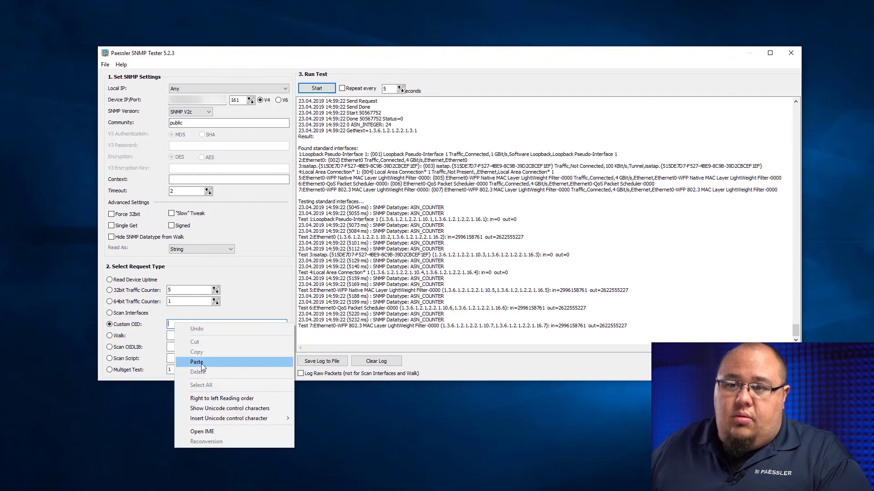
{"action": "left_click", "coordinate": [197, 362]}
{"action": "left_click", "coordinate": [317, 89]}
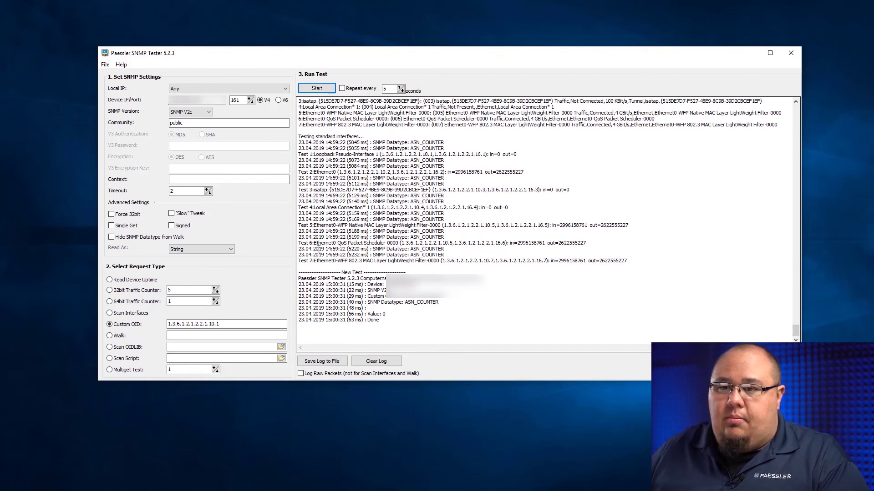
Step: Walk OID 1.3.6.1.2.1.2.2.1.10, logging counter values for .10.1 through .10.7
{"action": "left_click", "coordinate": [173, 335]}
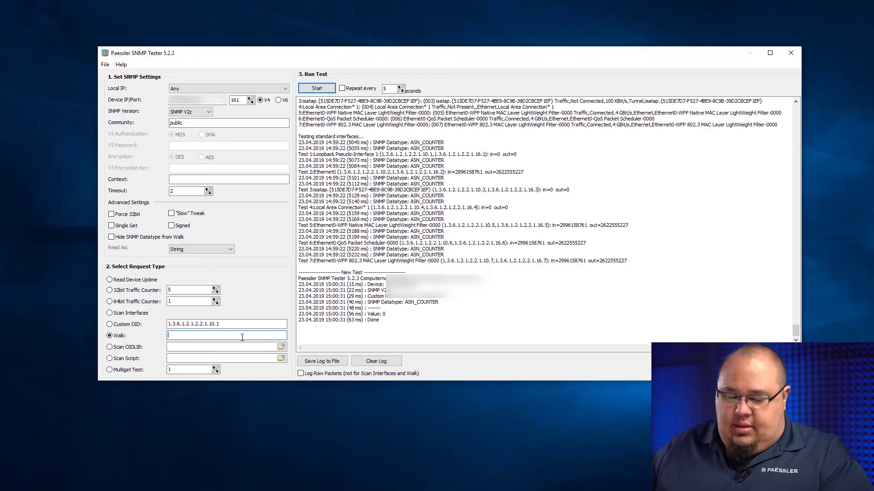
{"action": "key", "text": "ctrl+v"}
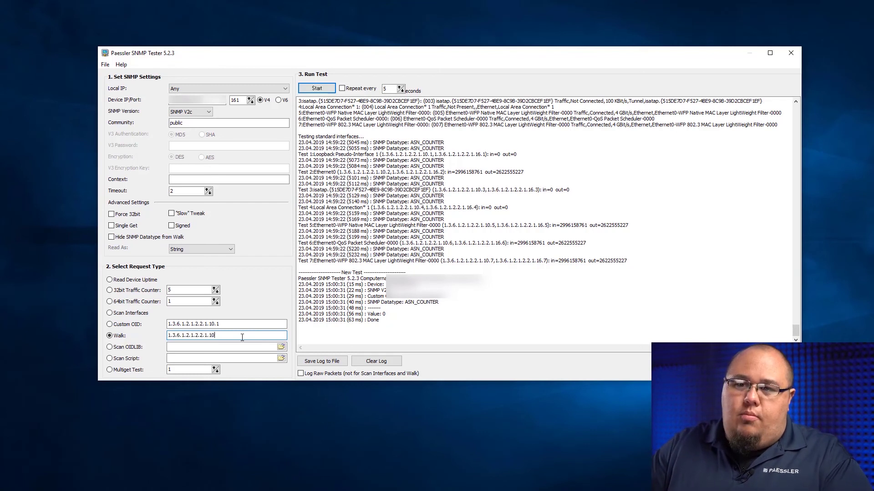
{"action": "left_click", "coordinate": [315, 90]}
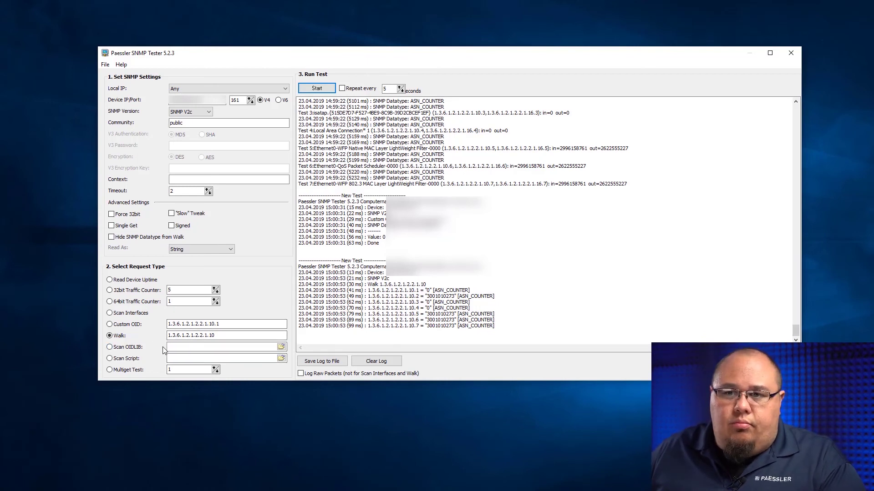
Step: Select Scan OIDLIB and focus its empty library file field
{"action": "left_click", "coordinate": [138, 348]}
{"action": "left_click", "coordinate": [177, 346]}
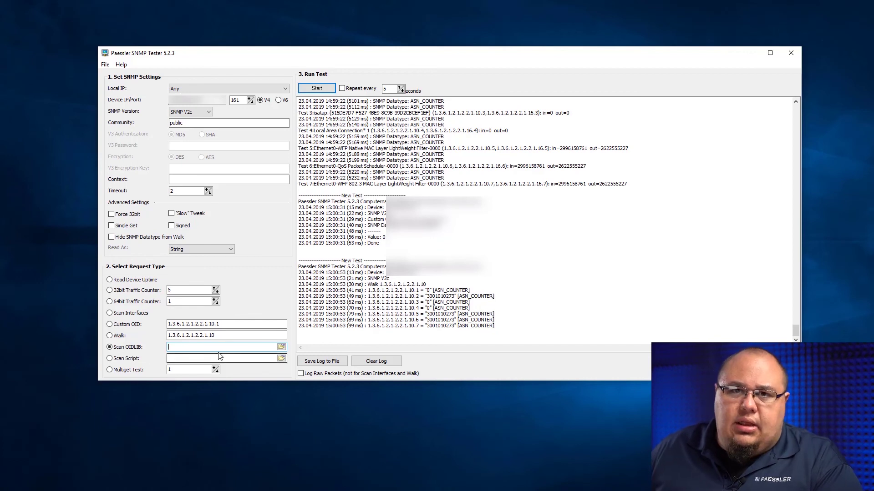
Step: Select Scan Script and move focus into its empty script file field
{"action": "left_click", "coordinate": [140, 360]}
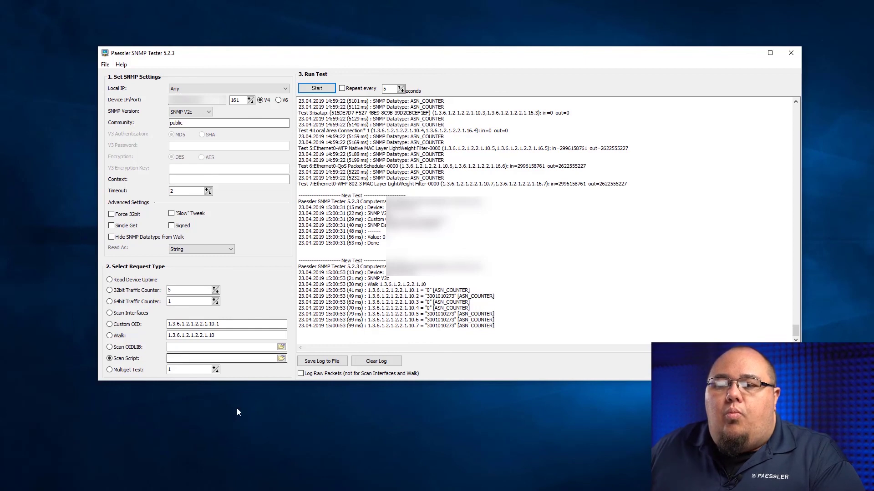
{"action": "key", "text": "Tab"}
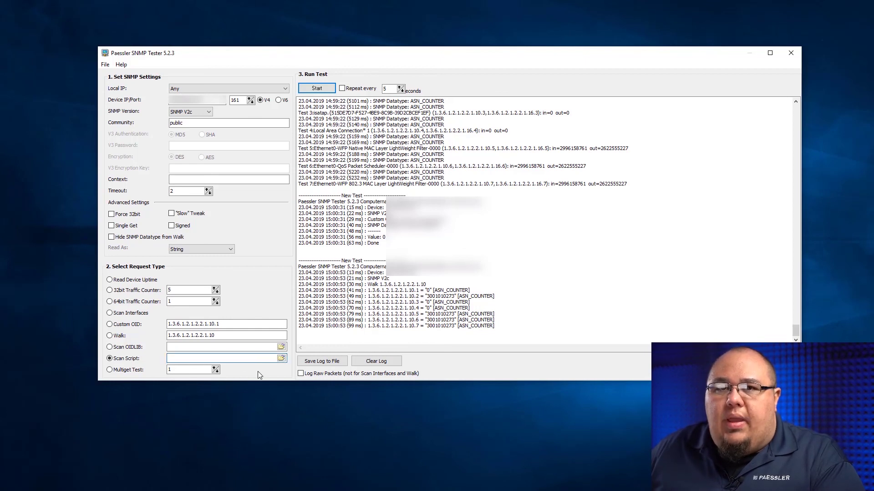